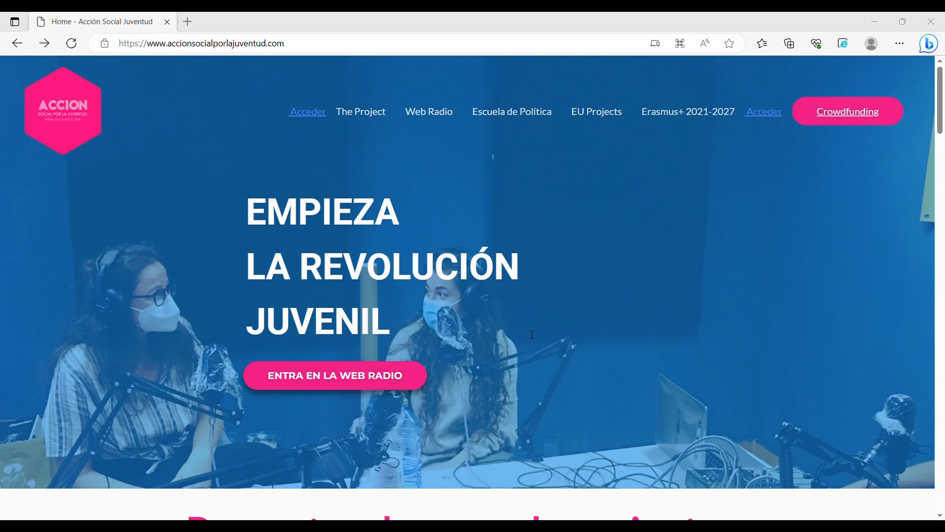
key("ctrl+l")
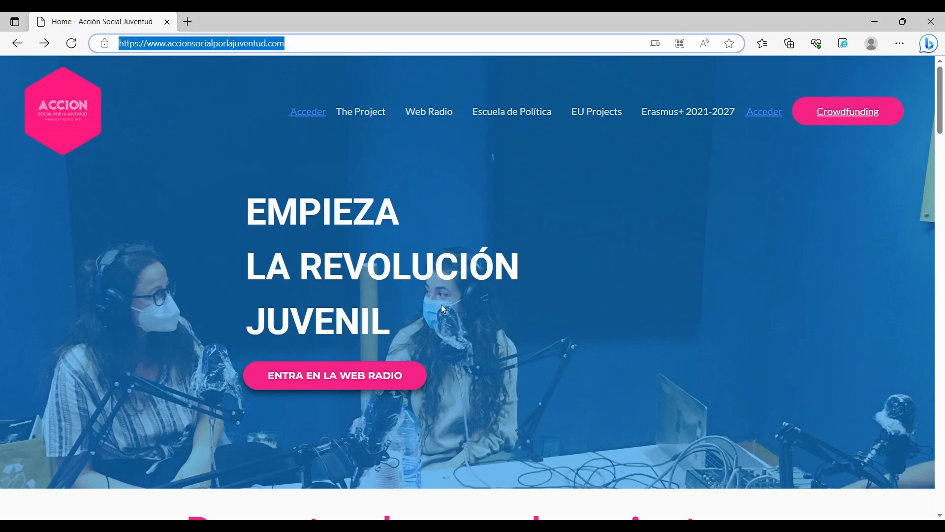
left_click(265, 57)
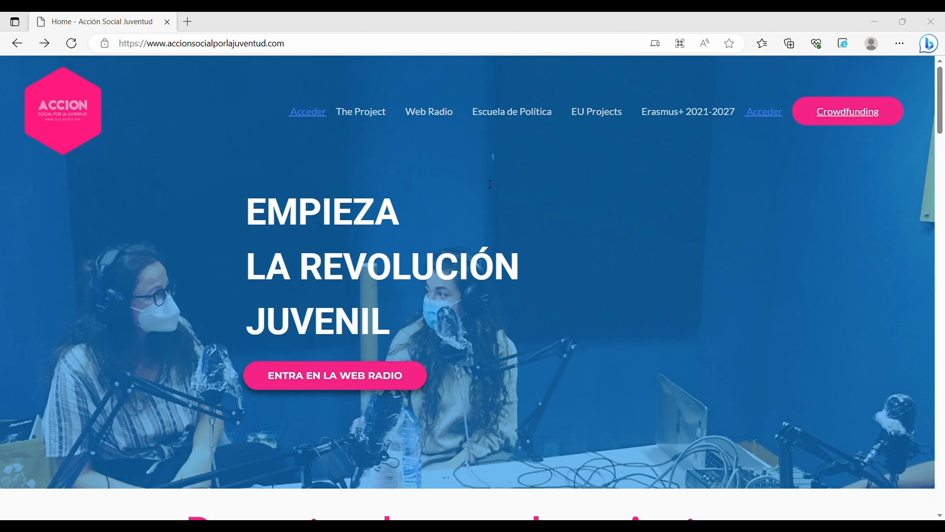
key("ctrl+l")
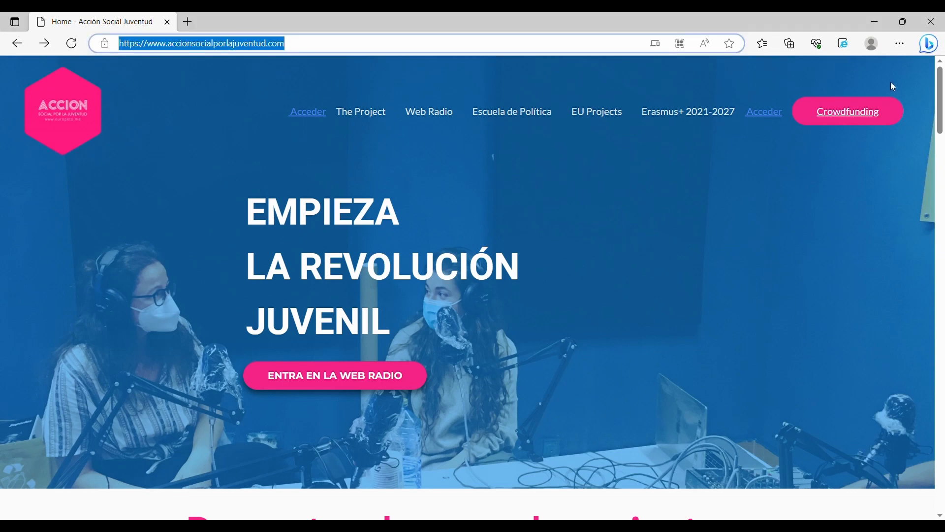
left_click(826, 335)
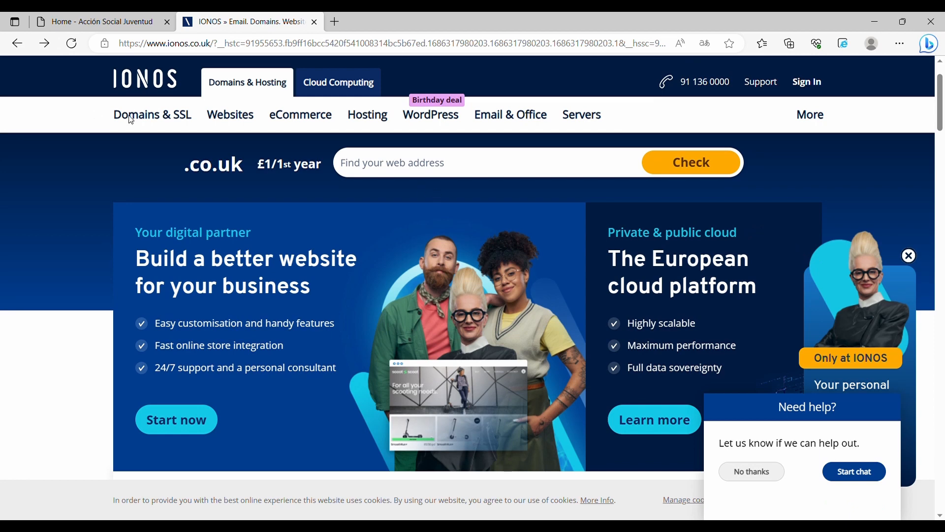
- Check the web address ngovillage on IONOS and select the 1-year contract term for ngovillage.uk in the shopping basket
left_click(392, 166)
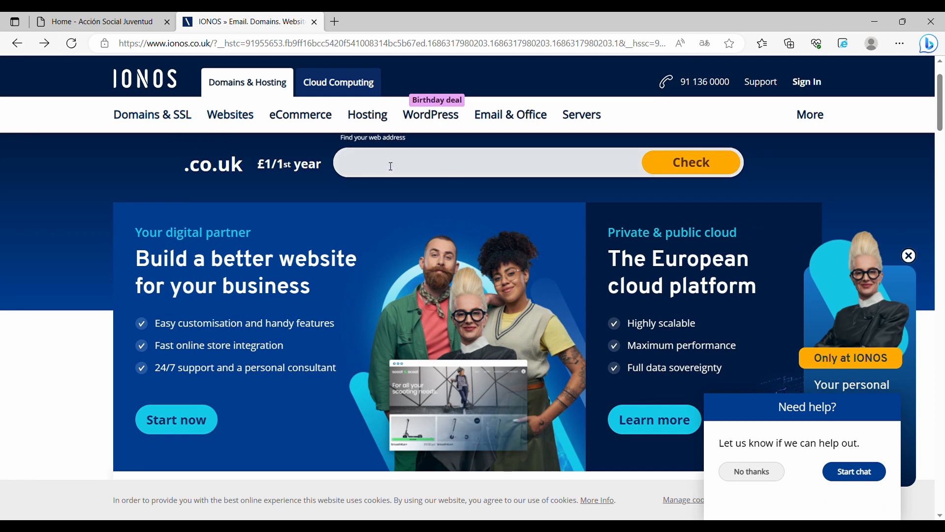
type("ngovillage")
left_click(709, 165)
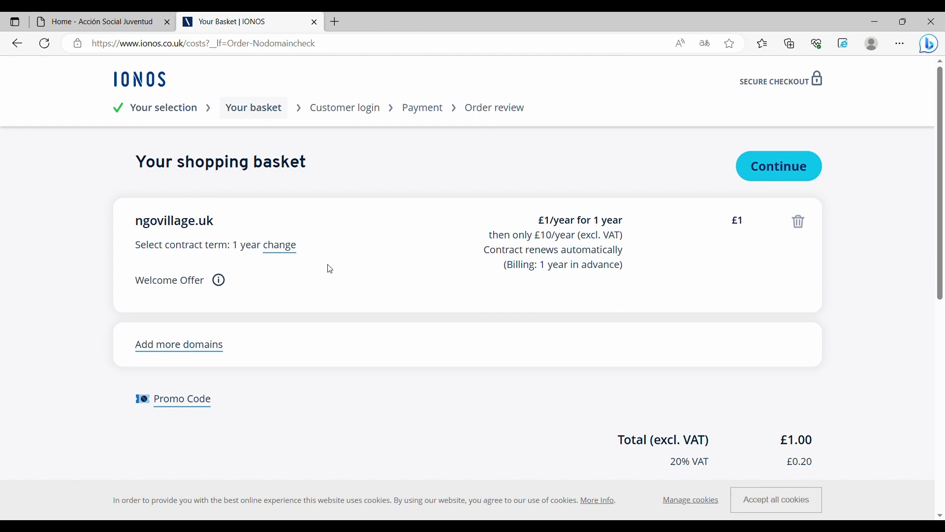
left_click(280, 249)
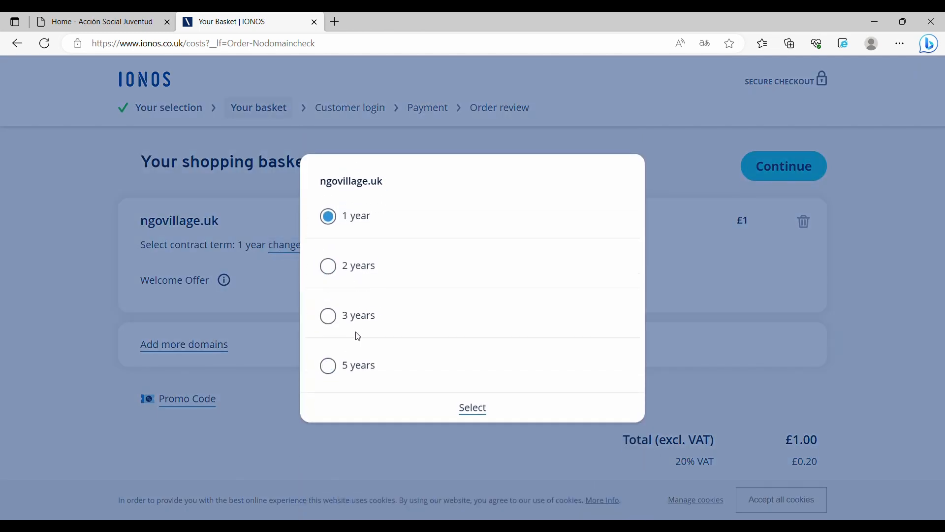
left_click(466, 413)
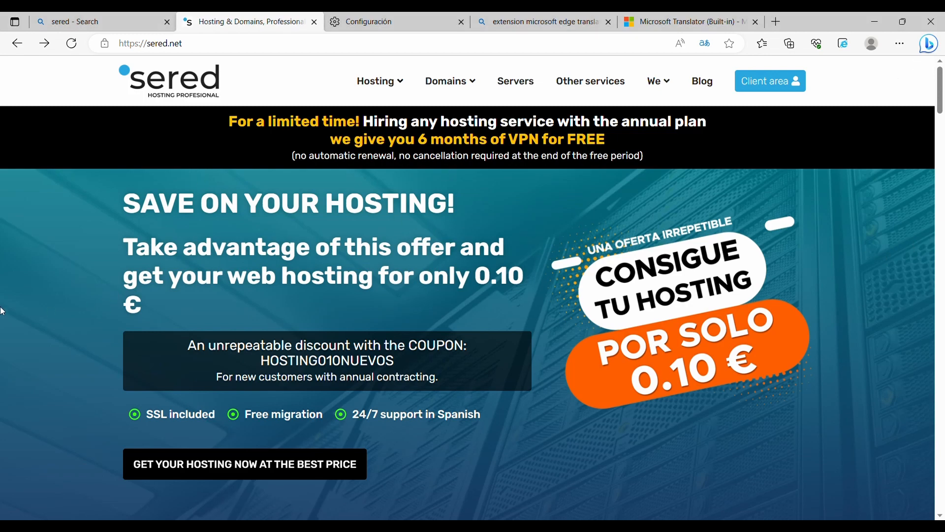
- Go to Sered's WordPress hosting service and start an order for it
scroll(40, 314, "down", 12)
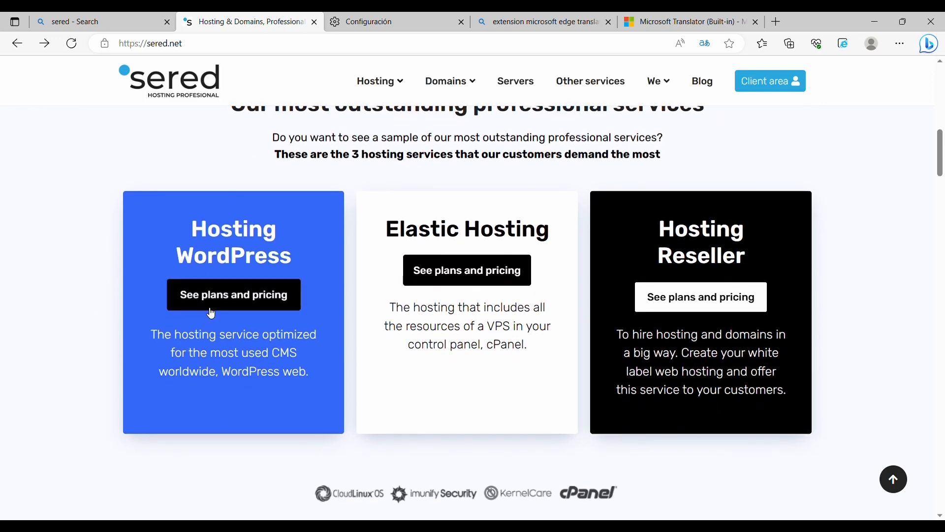
left_click(217, 308)
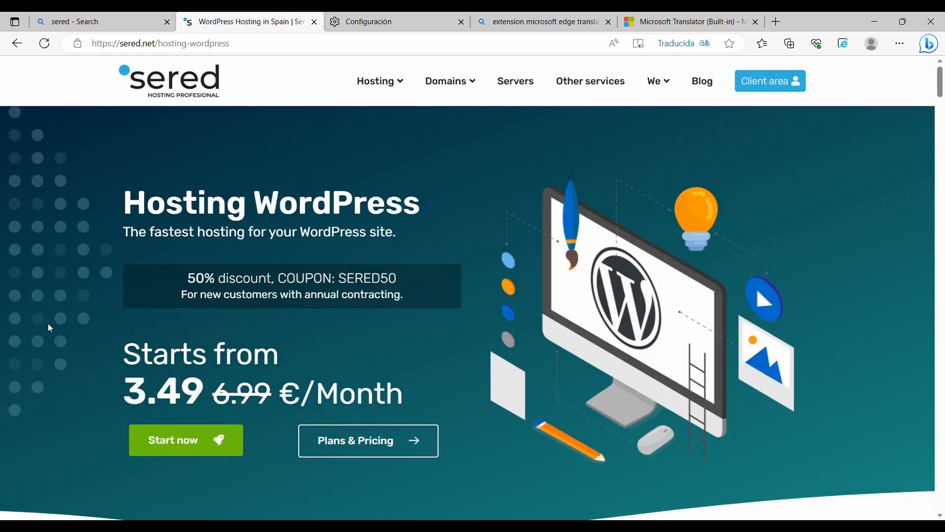
scroll(82, 305, "down", 1)
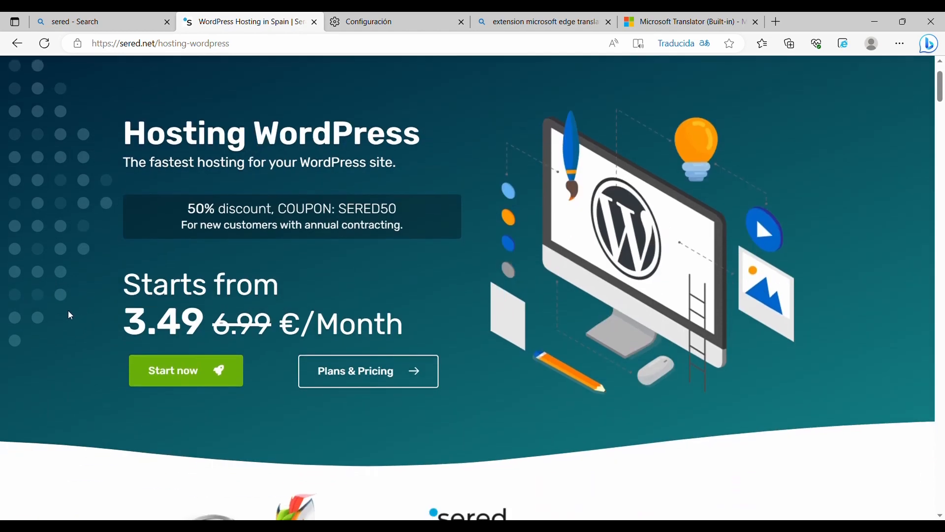
left_click(229, 378)
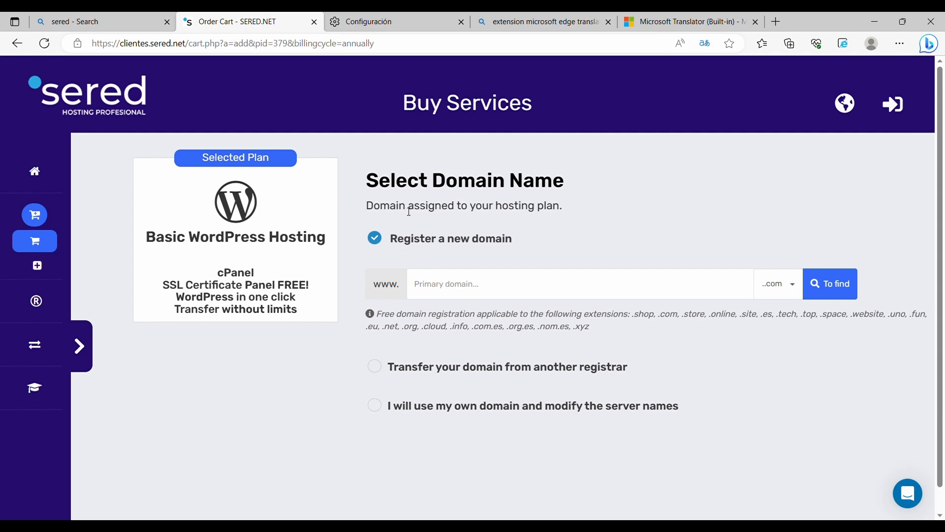
- Choose to use an own domain and modify the server names for the Basic WordPress Hosting order, and proceed past the billing cycle
left_click(485, 278)
scroll(490, 280, "down", 1)
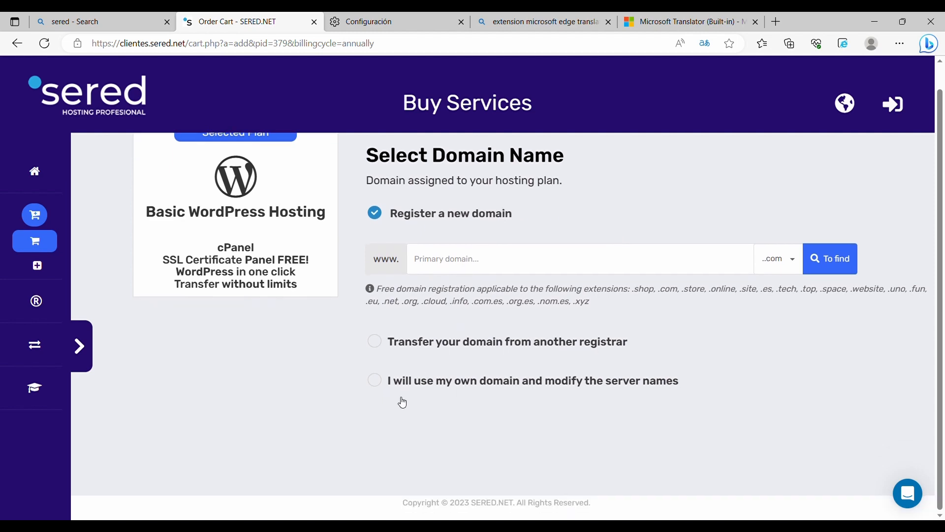
left_click(383, 383)
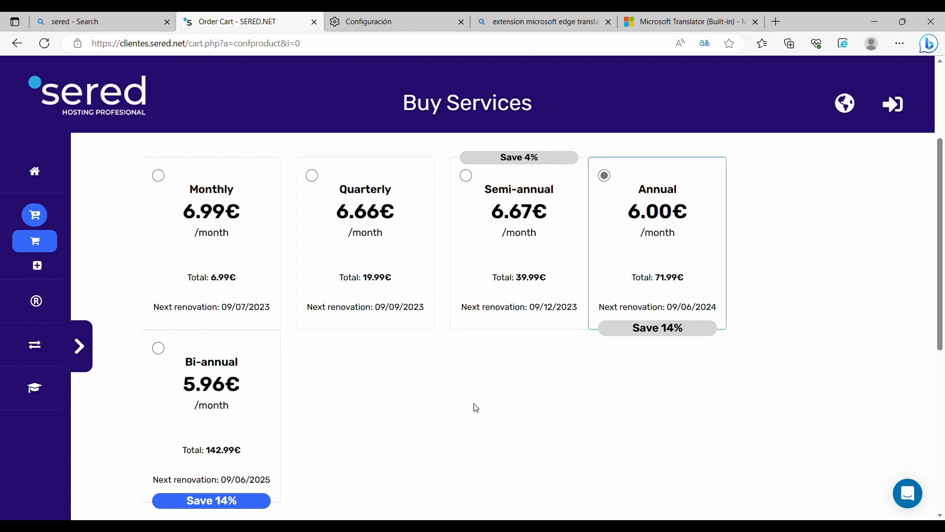
scroll(477, 408, "down", 1)
left_click(187, 480)
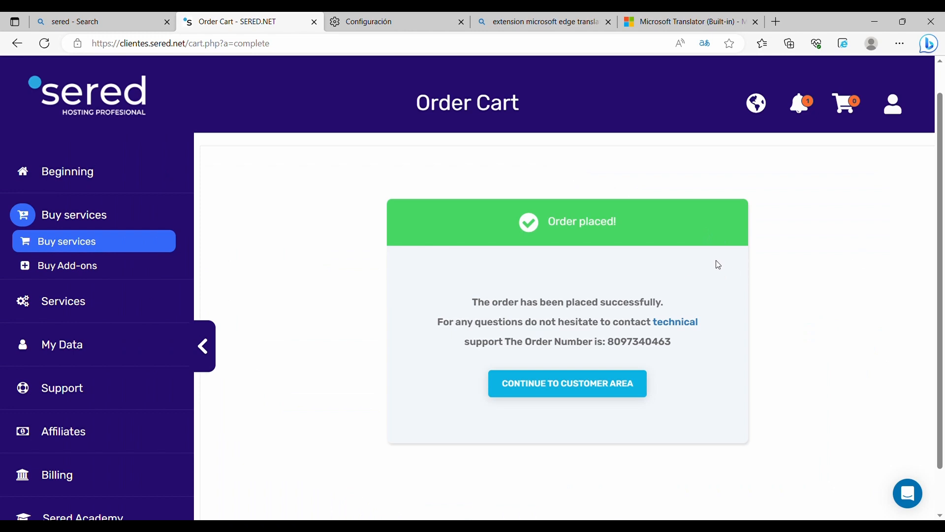
- Continue to the customer area after the order and enter cPanel for the examplengovillage.eu hosting
left_click(531, 389)
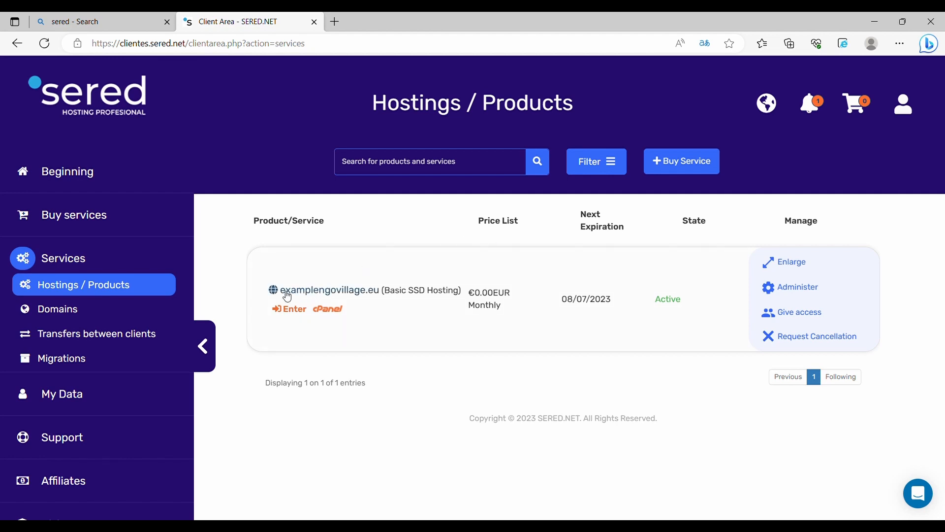
left_click(327, 309)
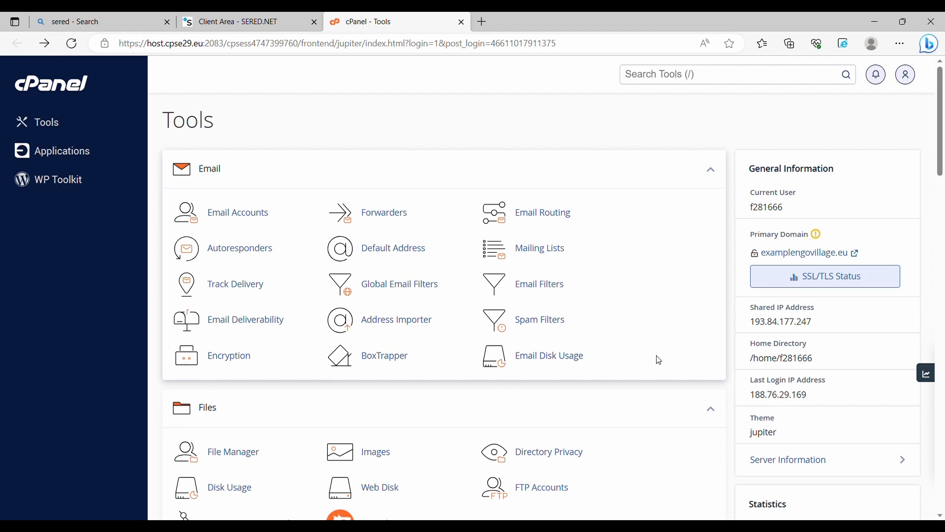
- Look through the cPanel tools and open the Installatron Applications Installer
scroll(301, 231, "down", 8)
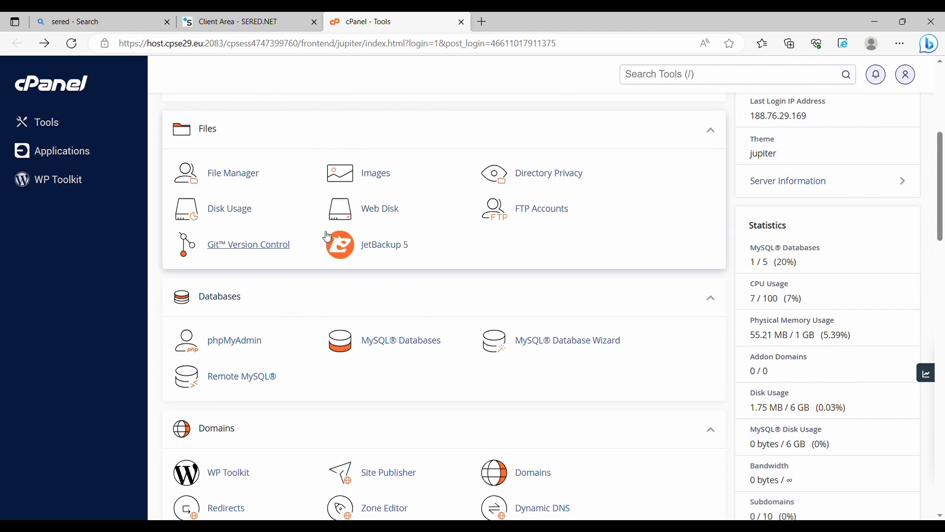
scroll(403, 254, "down", 6)
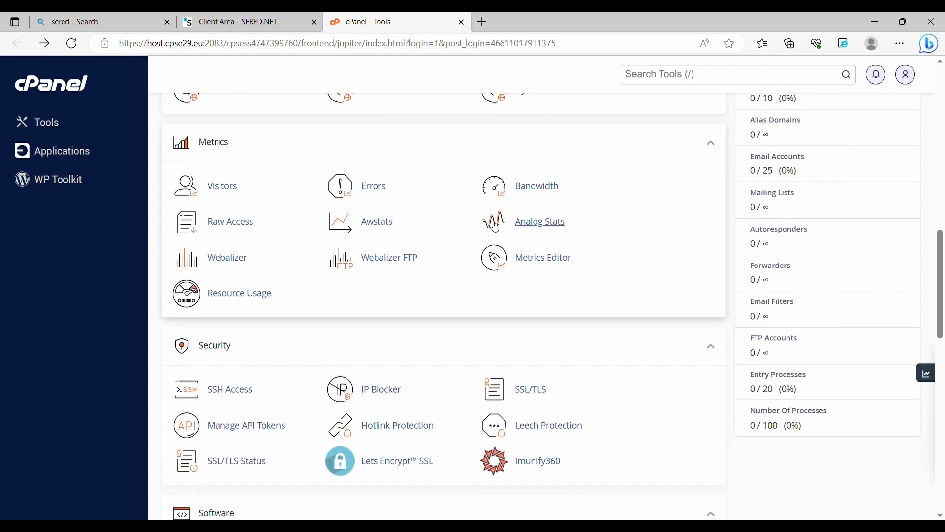
scroll(445, 247, "down", 7)
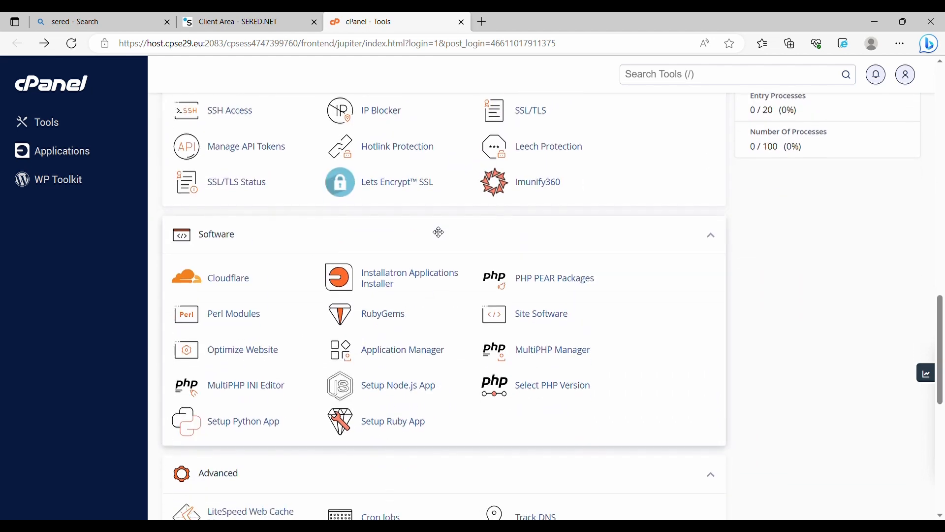
scroll(430, 236, "down", 7)
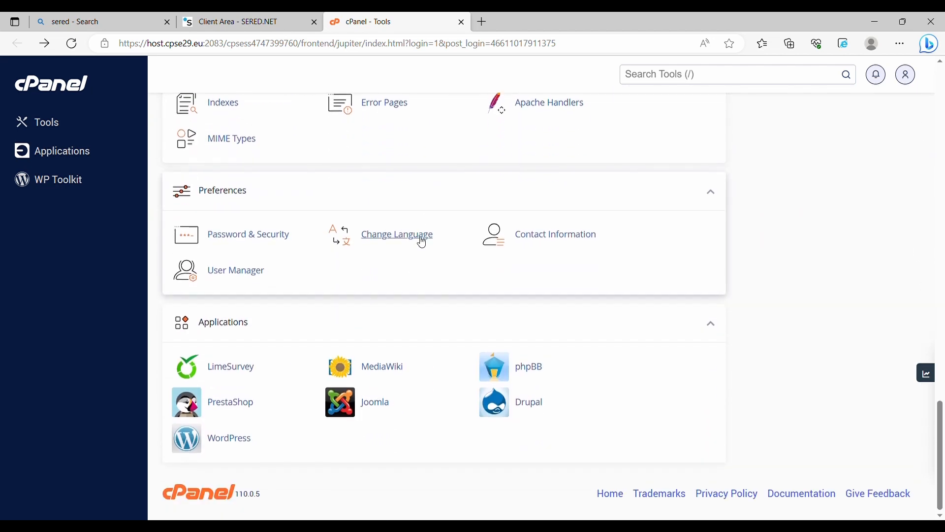
scroll(423, 242, "up", 8)
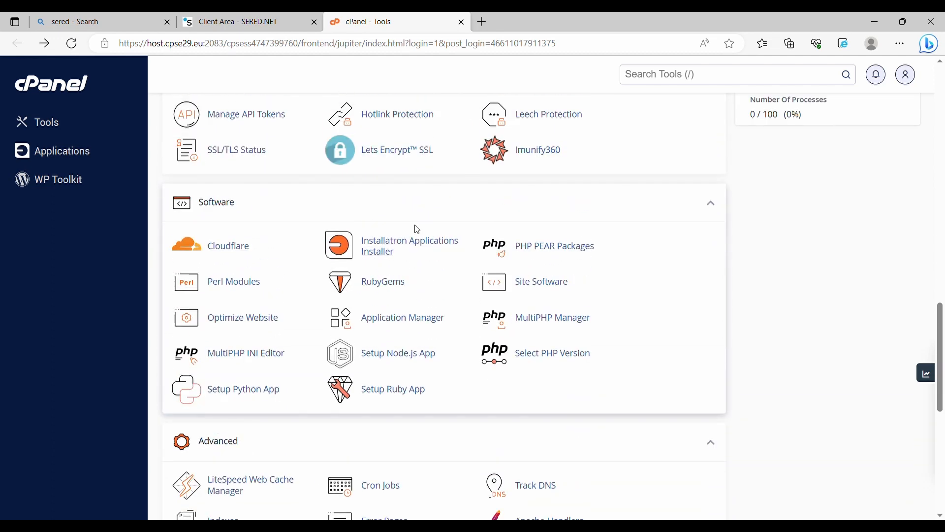
left_click(385, 252)
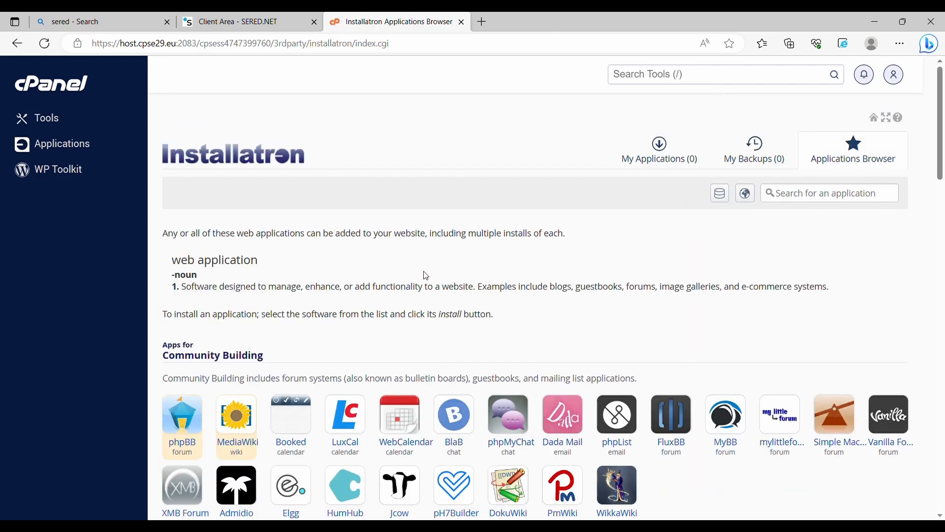
- Open the WordPress entry among Installatron's content management applications
scroll(411, 266, "down", 5)
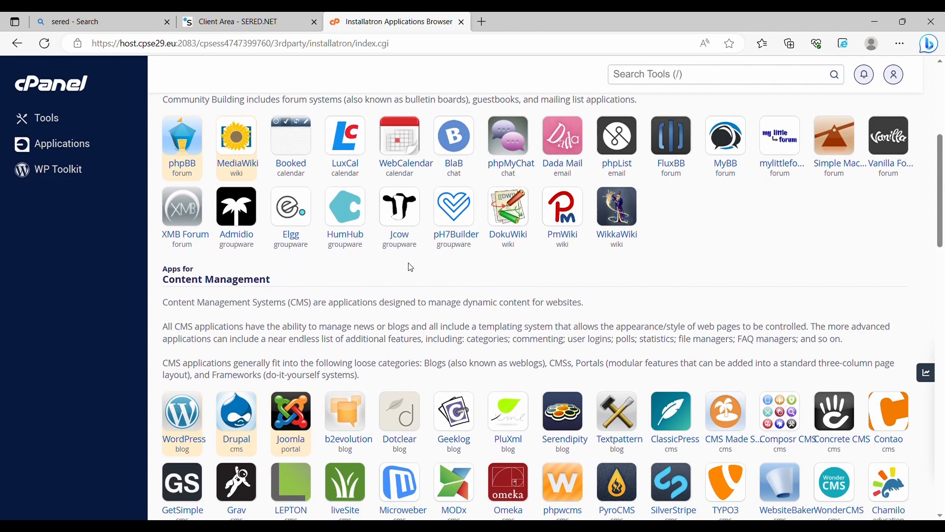
scroll(413, 266, "down", 2)
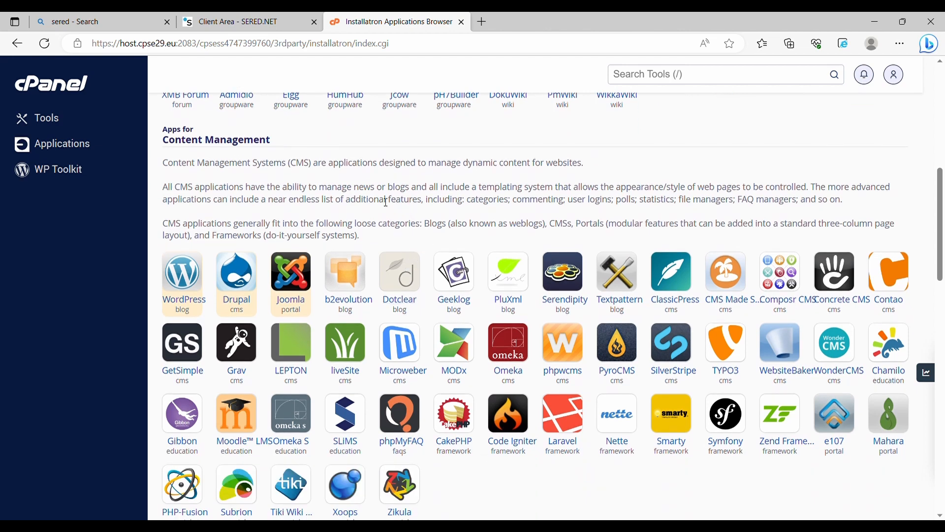
scroll(196, 234, "down", 2)
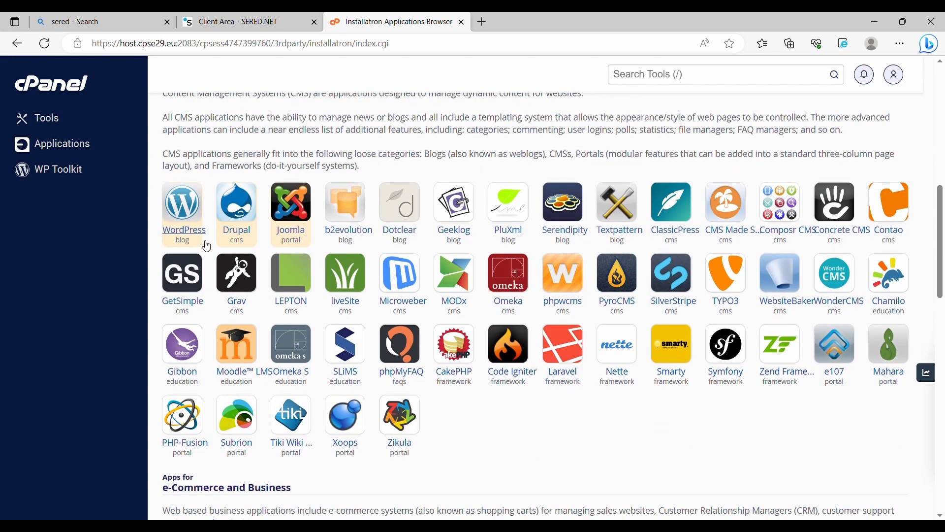
left_click(185, 232)
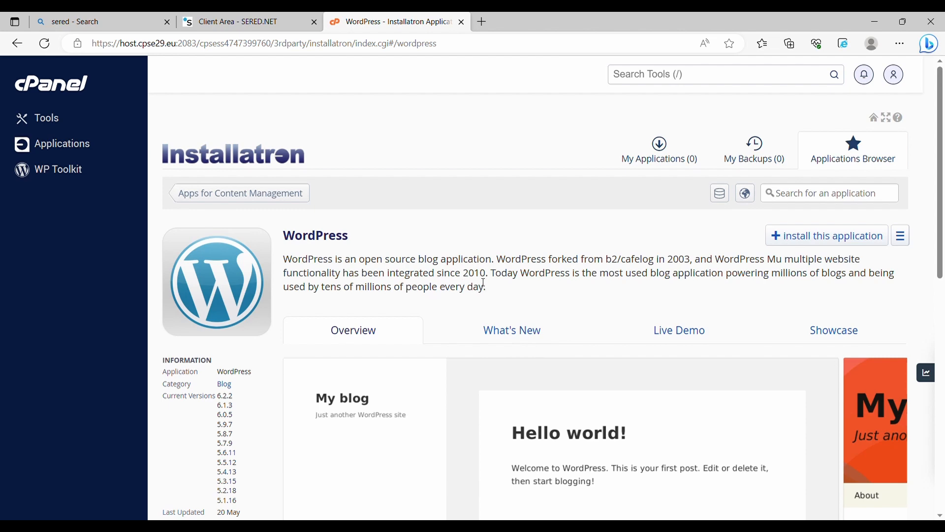
- Look over the WordPress application overview and open its installation wizard
scroll(504, 285, "down", 5)
scroll(523, 305, "up", 5)
scroll(473, 278, "down", 1)
scroll(494, 264, "up", 1)
scroll(501, 270, "down", 1)
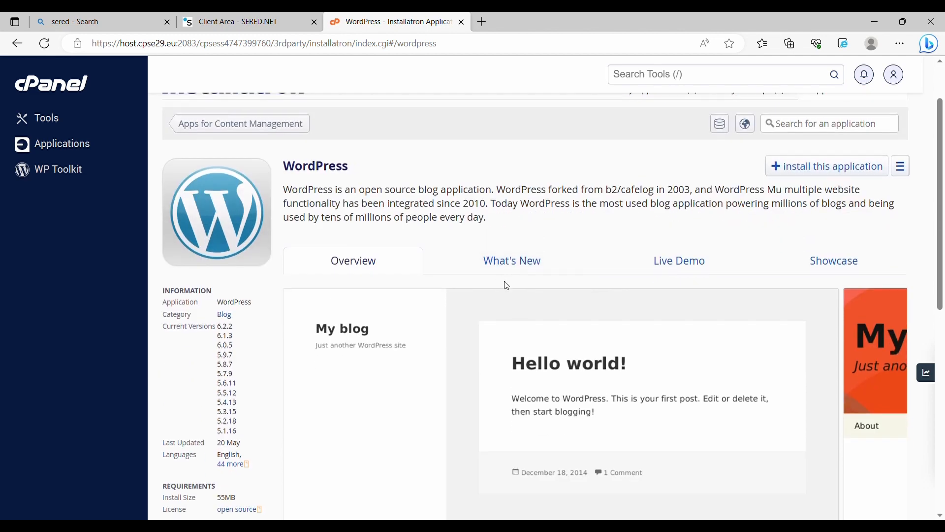
scroll(504, 282, "up", 1)
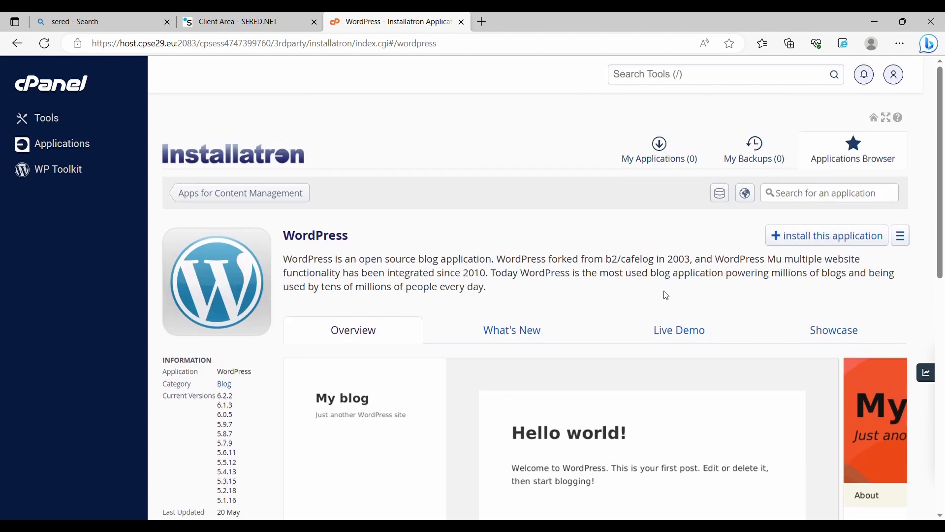
left_click(813, 244)
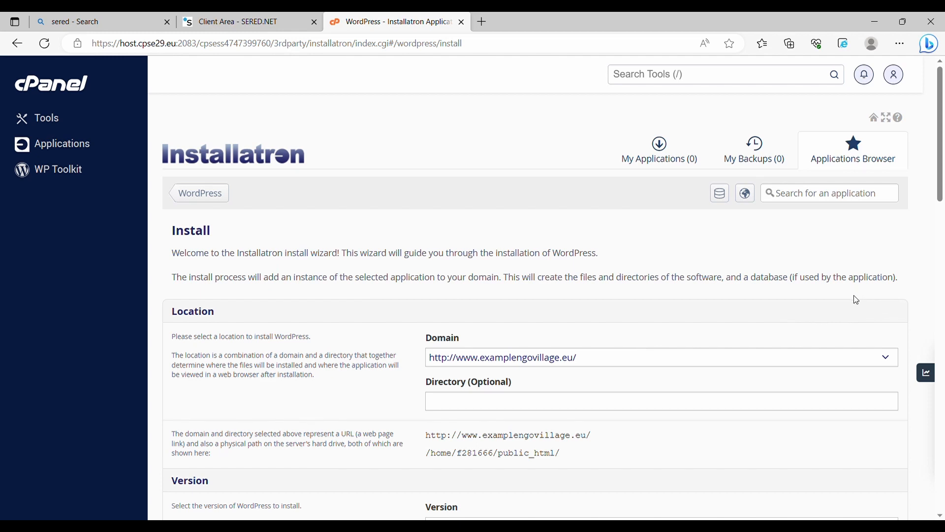
- Examine the WordPress installation's location, version, update and administrator settings, and select the website title text
scroll(857, 300, "down", 5)
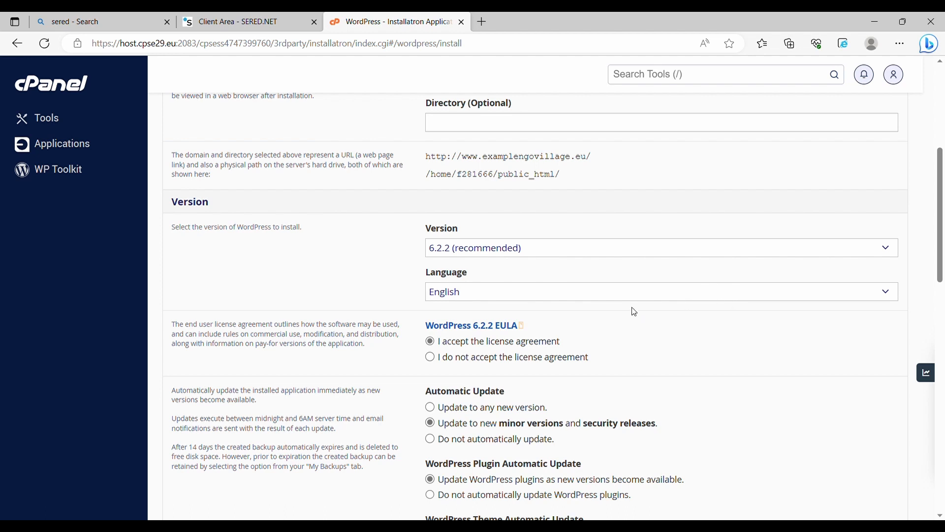
scroll(561, 301, "down", 1)
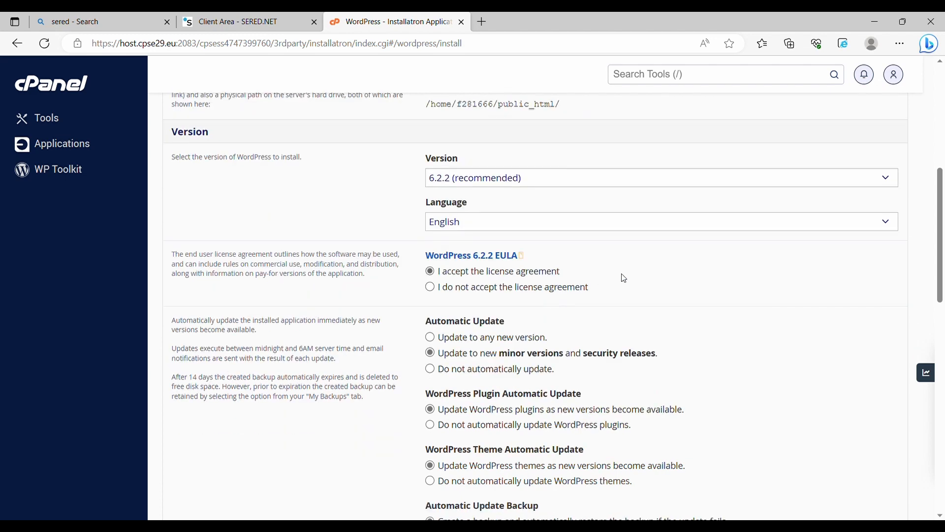
scroll(619, 279, "down", 1)
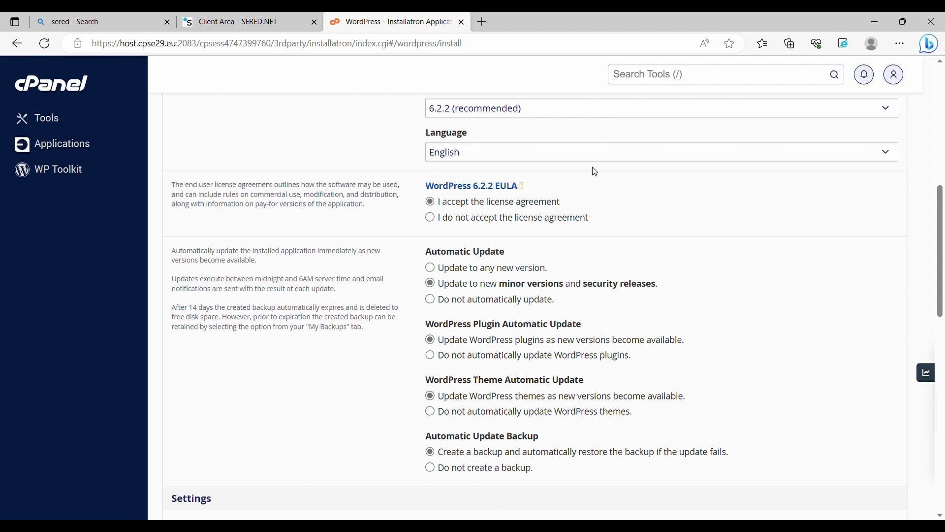
scroll(796, 312, "down", 7)
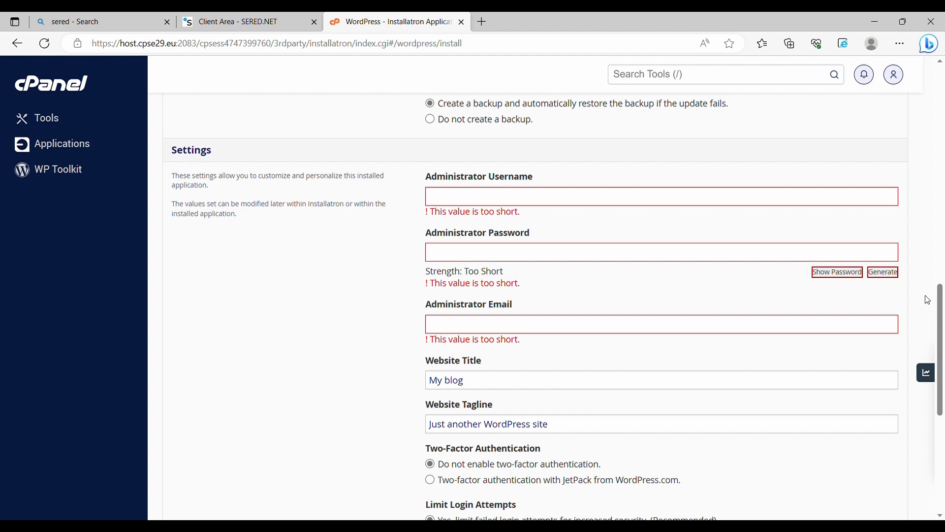
scroll(732, 333, "down", 3)
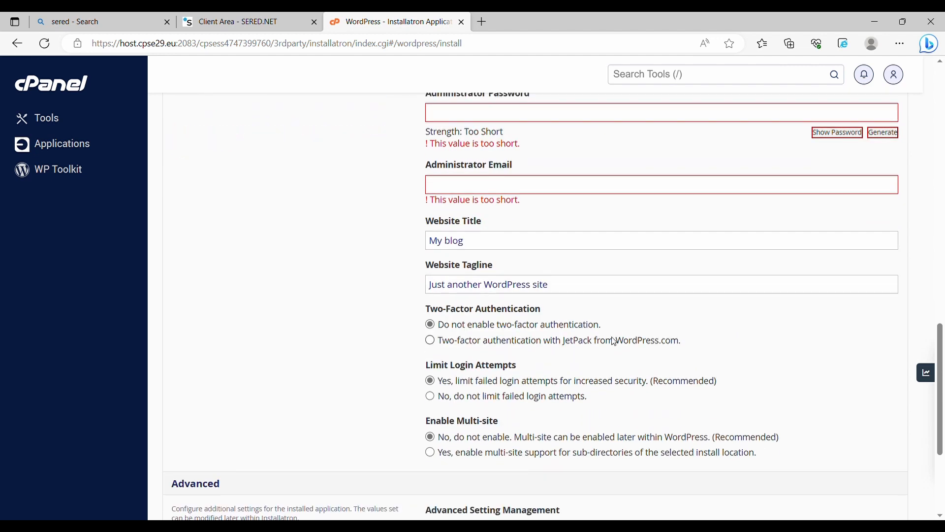
triple_click(492, 244)
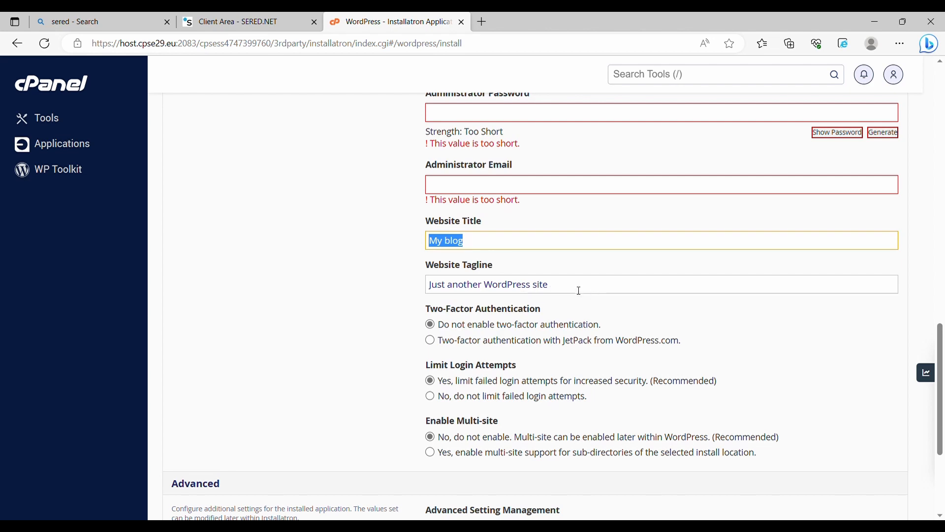
scroll(579, 290, "down", 2)
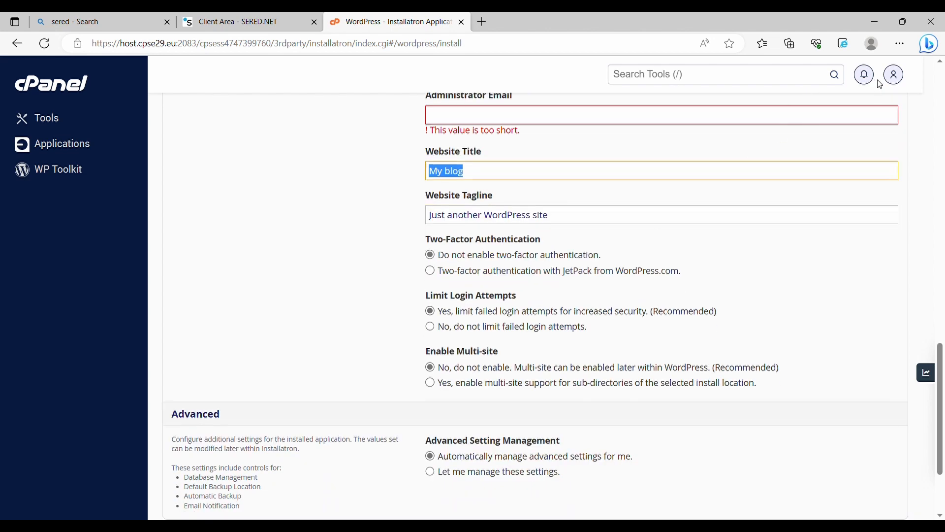
- Start the WordPress installation with automatically managed advanced settings and accept installing into the directory with existing content
scroll(538, 244, "down", 3)
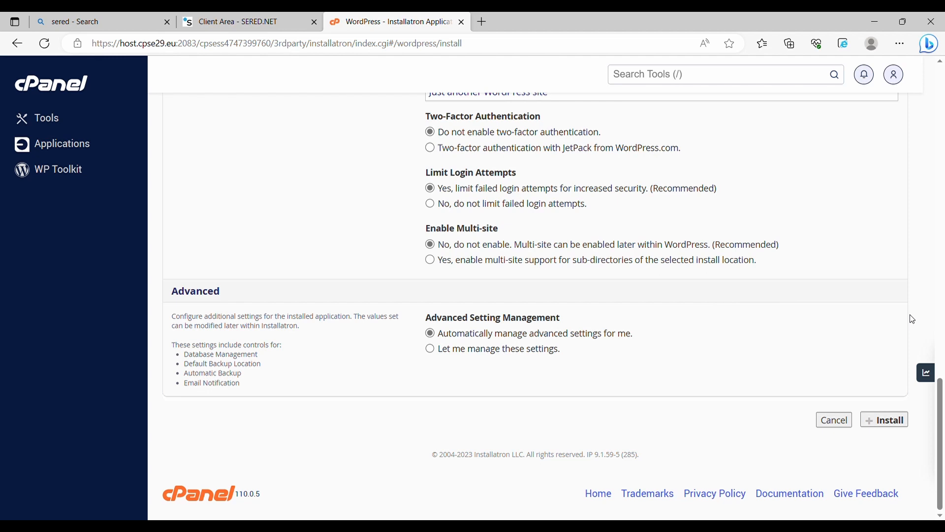
left_click(885, 423)
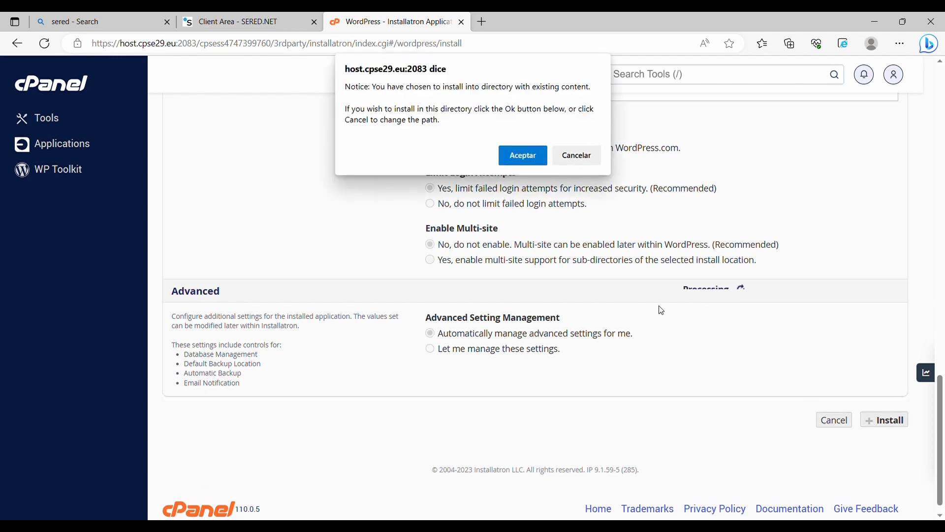
left_click(530, 164)
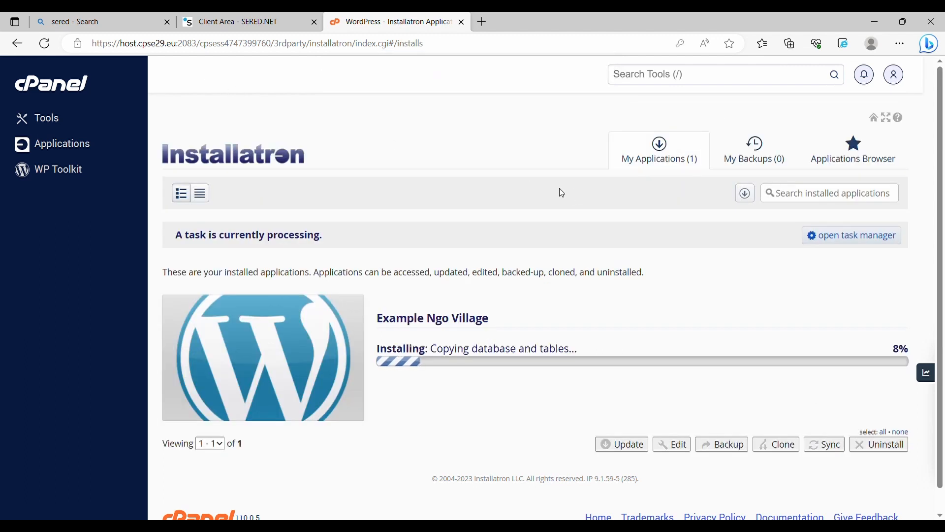